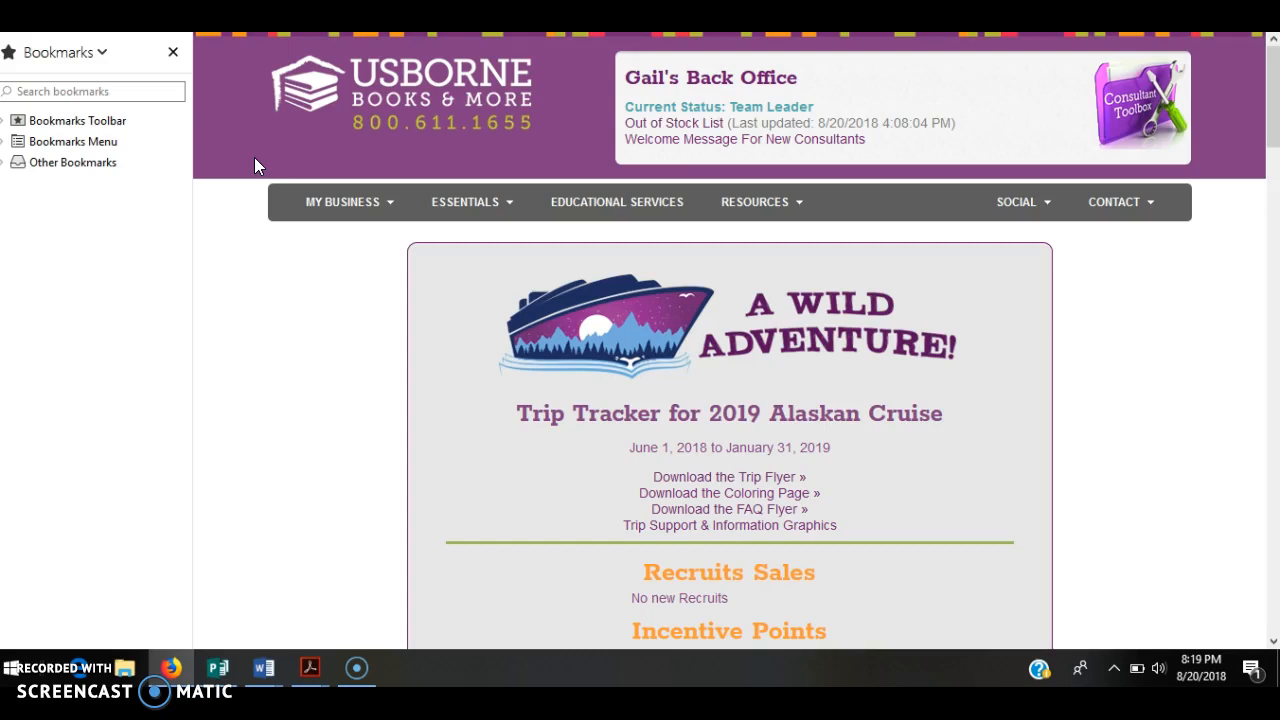
Go to the Support Desk from My Business and log in to it.
click(381, 212)
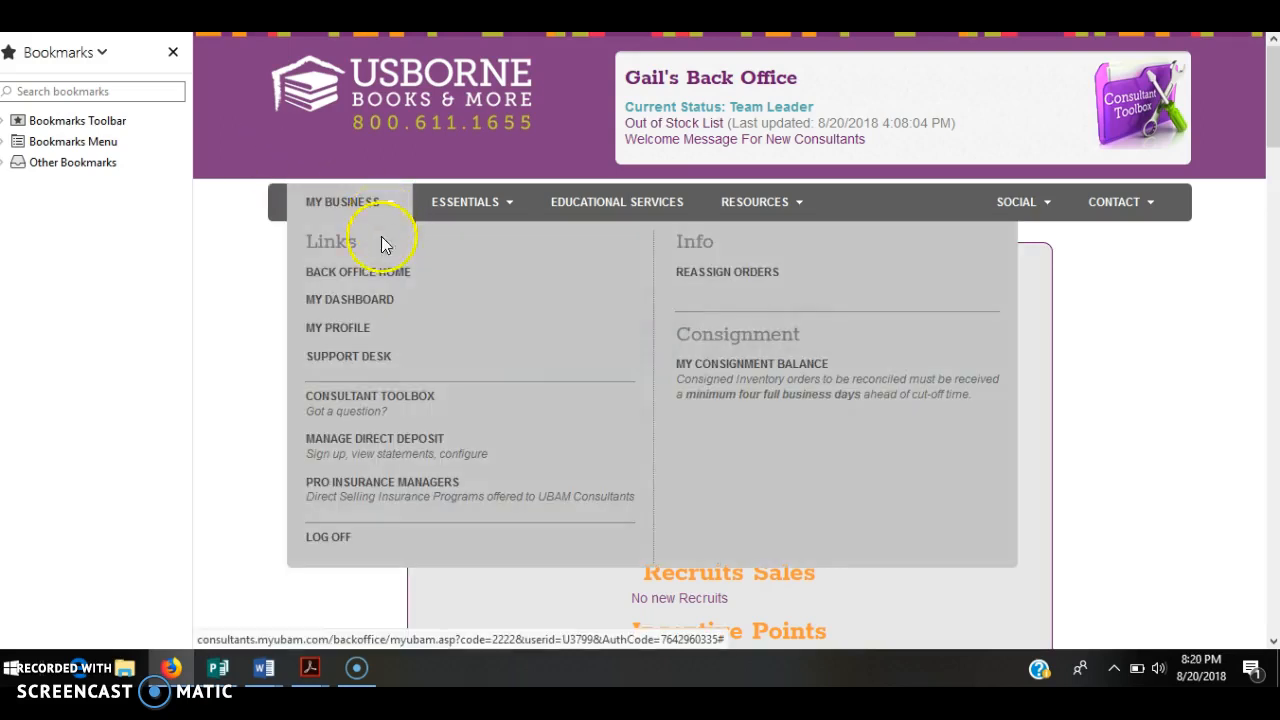
click(366, 358)
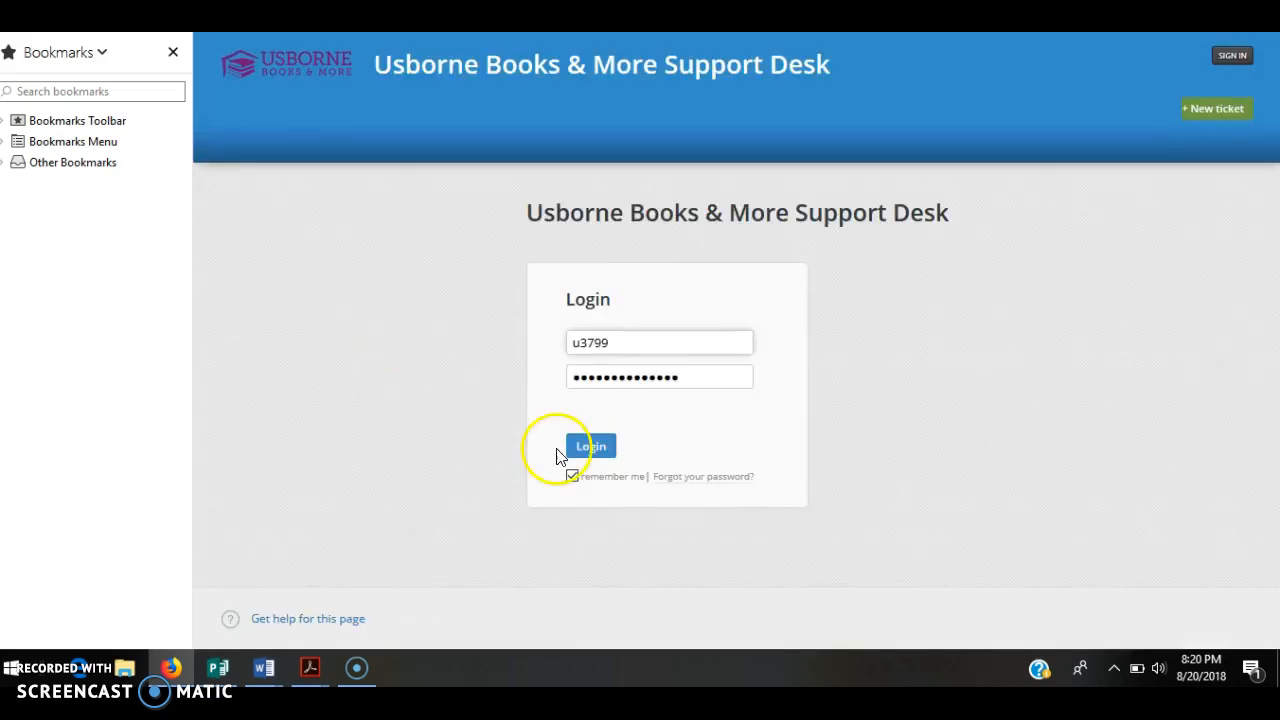
click(594, 452)
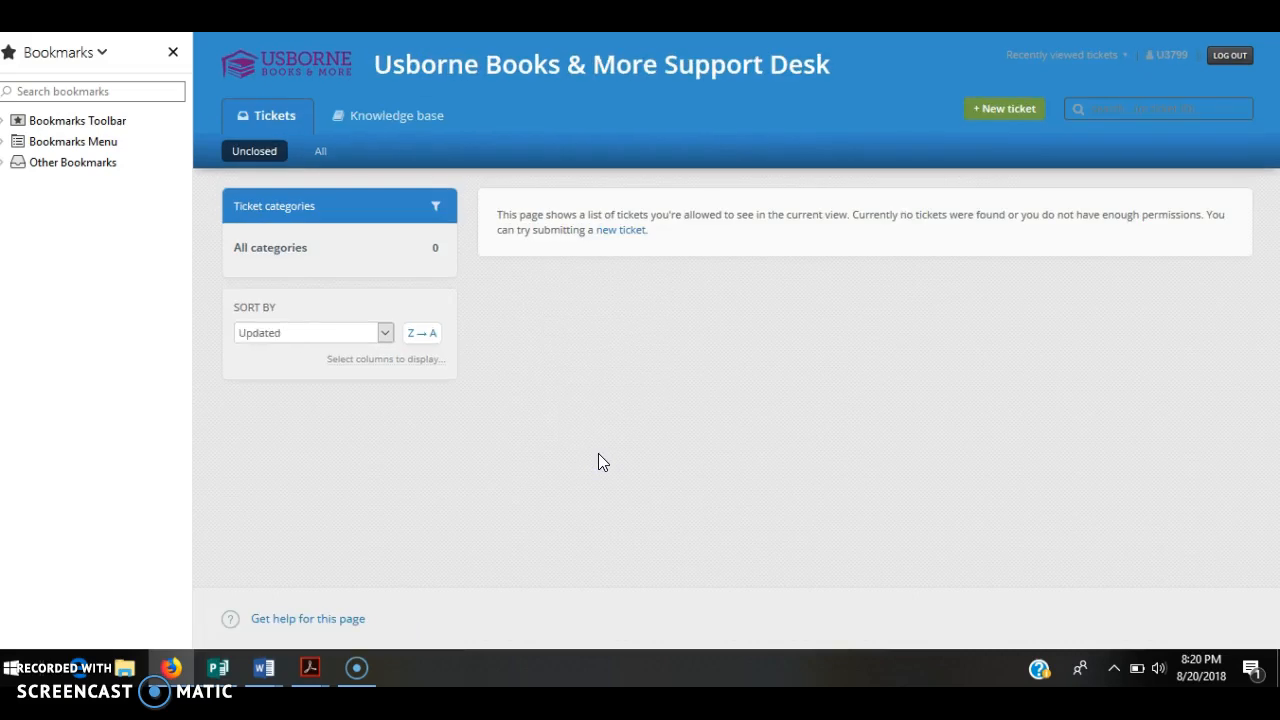
Start a new support ticket with the subject 'Reconciling Borrowed Inventory'.
click(1018, 113)
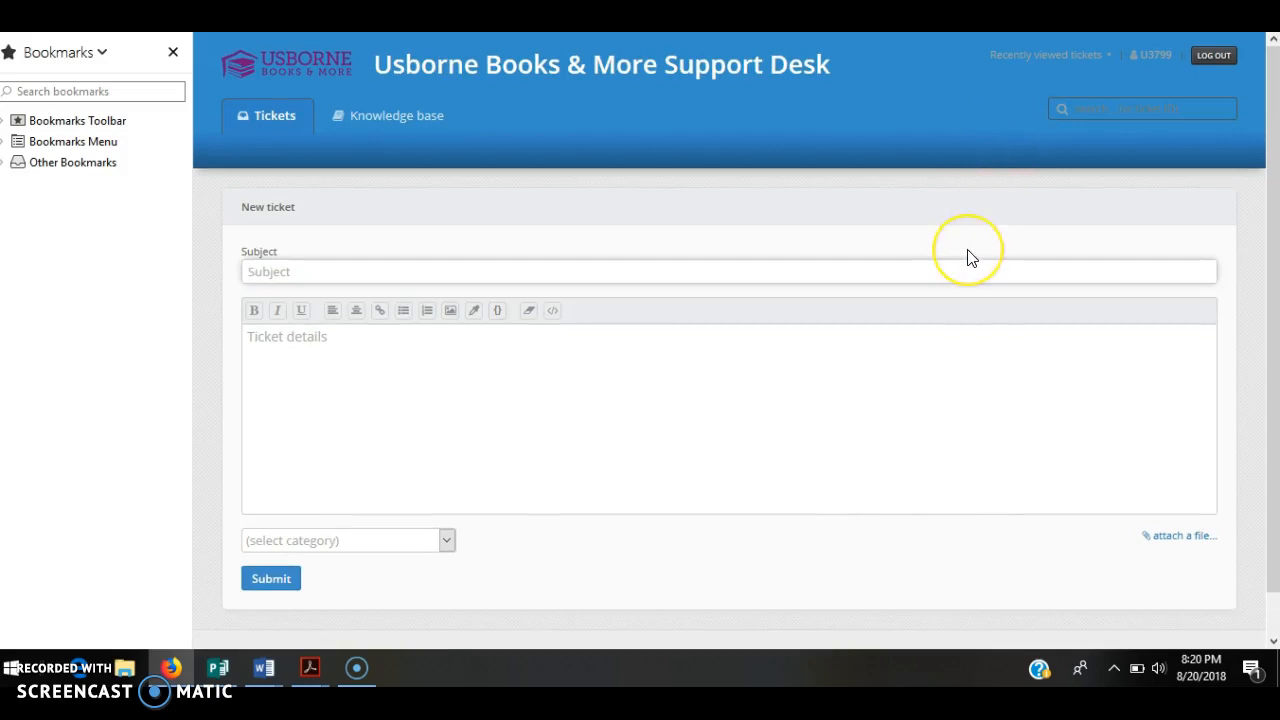
text(Reconcingl)
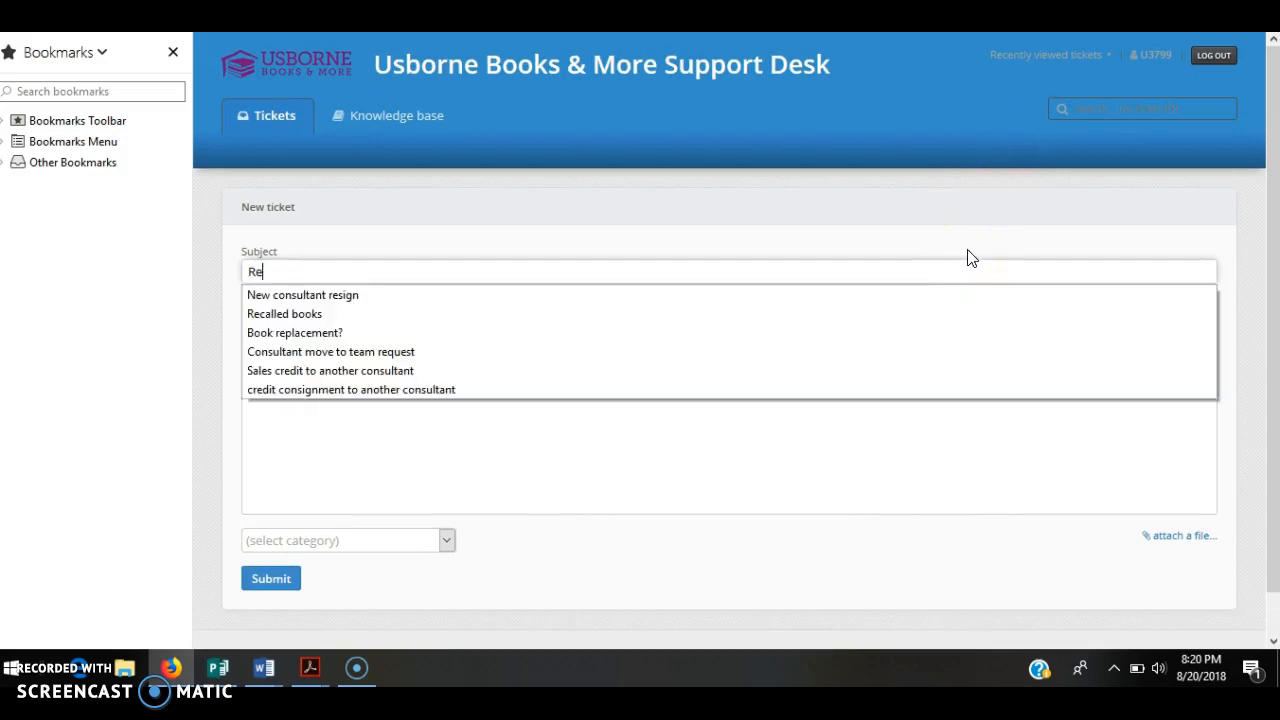
key(BackSpace)
key(BackSpace)
key(BackSpace)
text(ling IN)
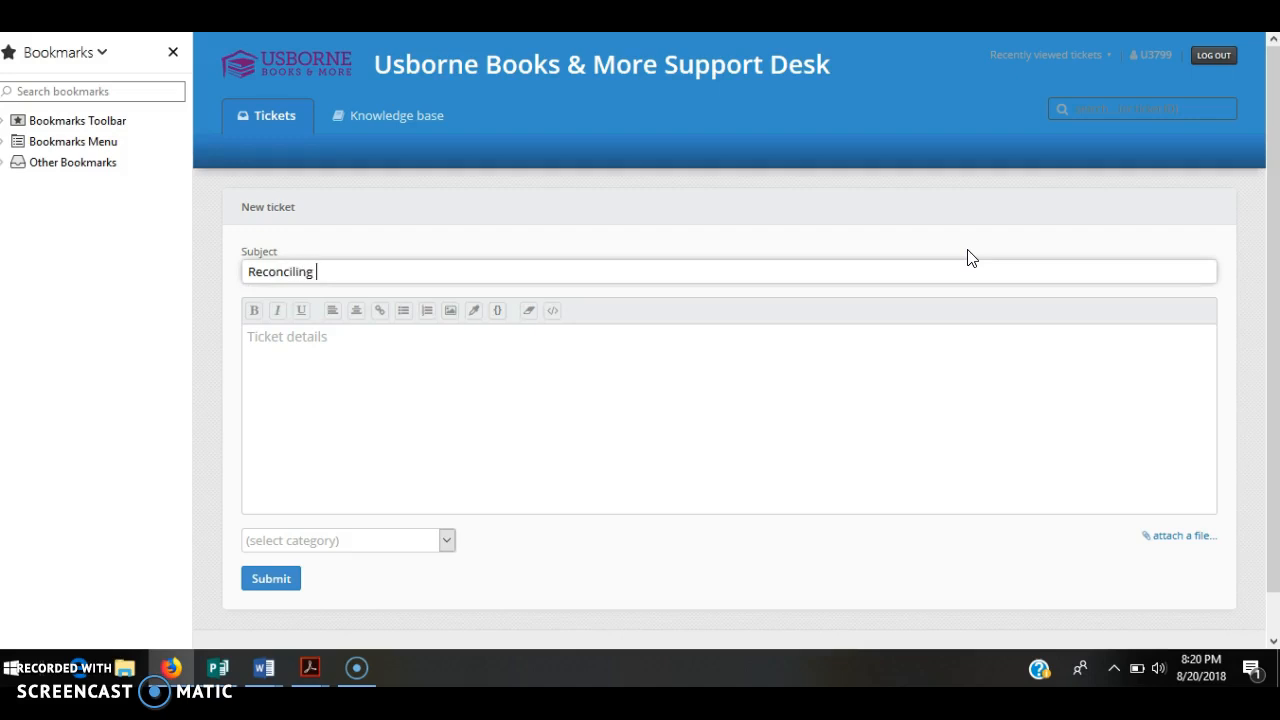
key(BackSpace)
text(nve)
key(BackSpace)
key(BackSpace)
key(BackSpace)
text(Borrowed Inventory)
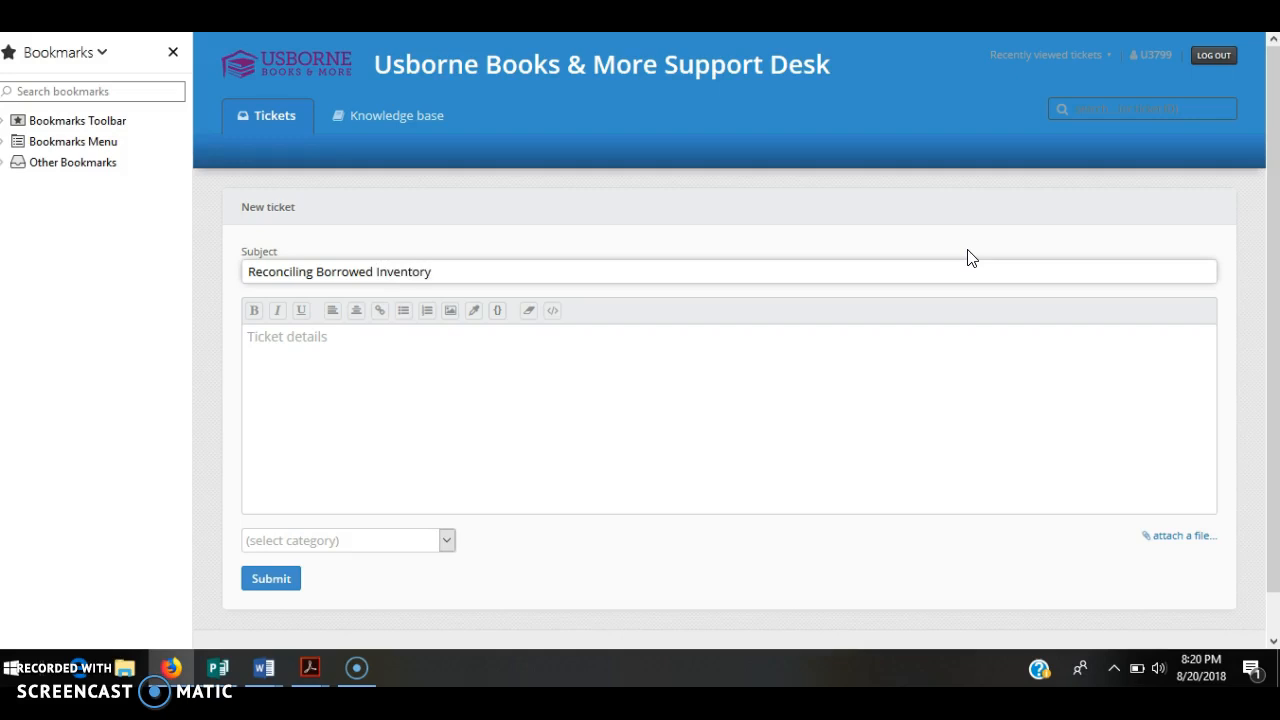
Choose Consignment: Reconciliation as the ticket category.
click(447, 540)
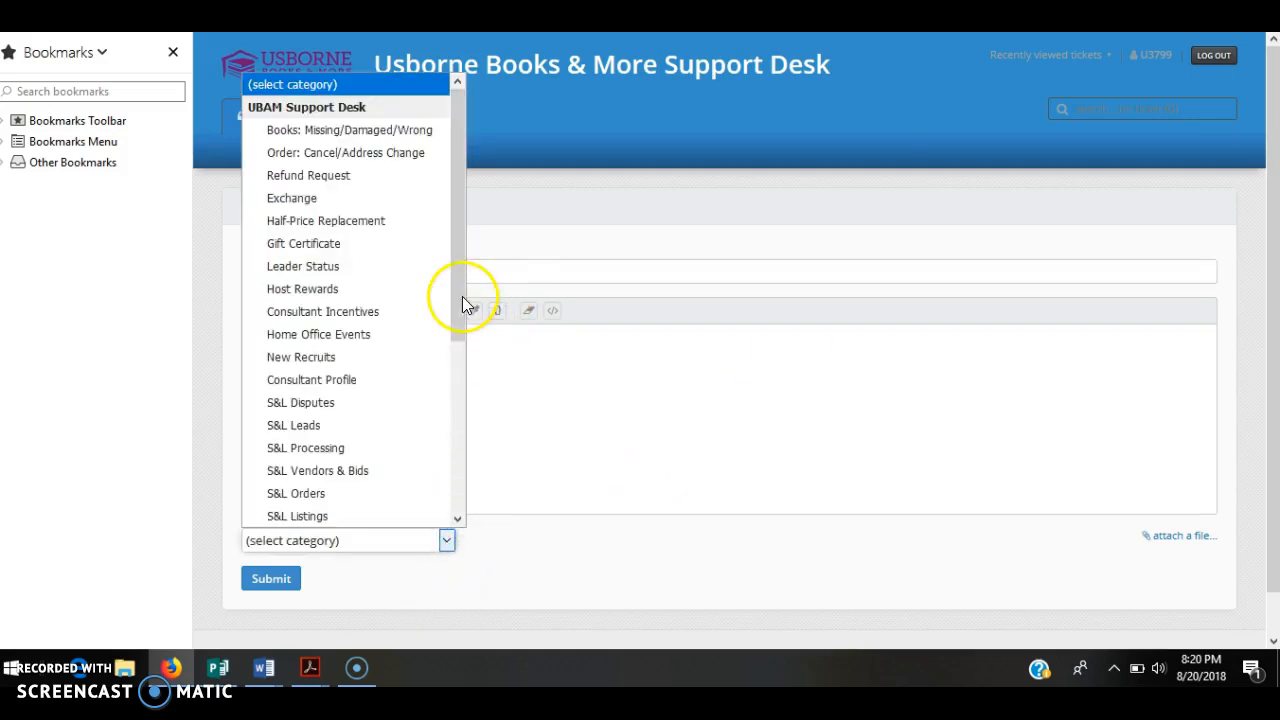
drag(459, 295, 457, 460)
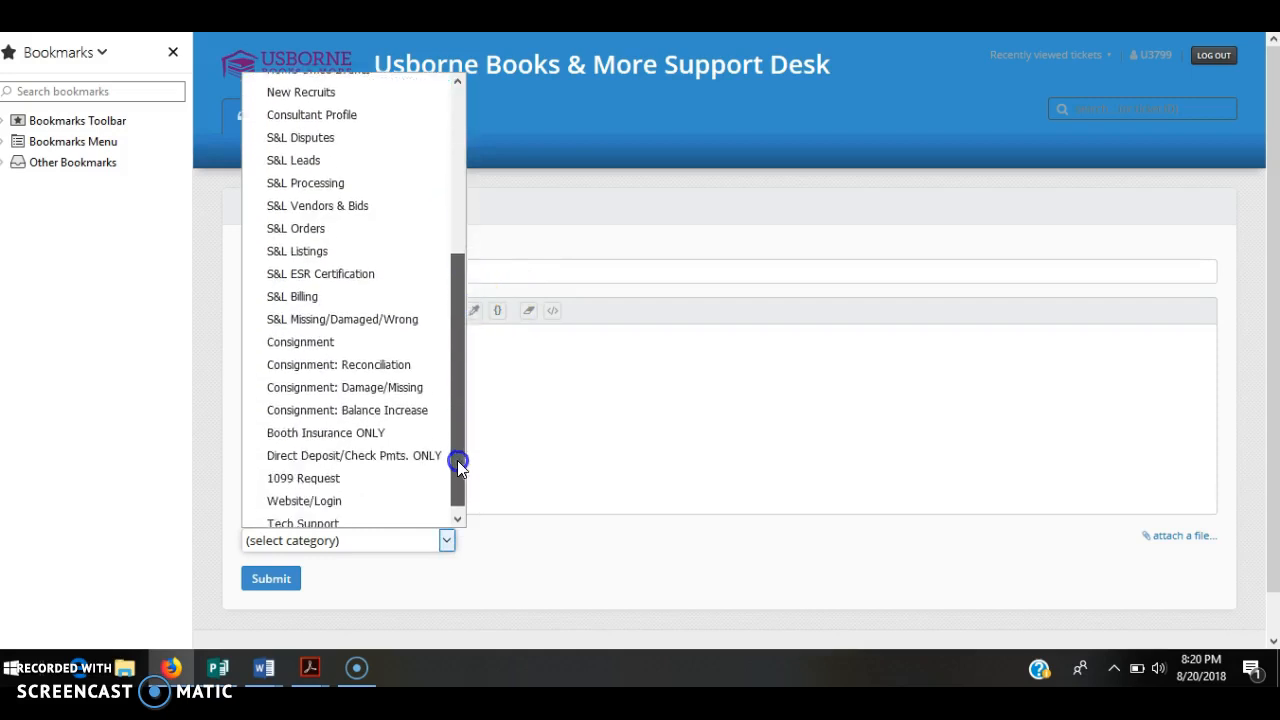
click(410, 370)
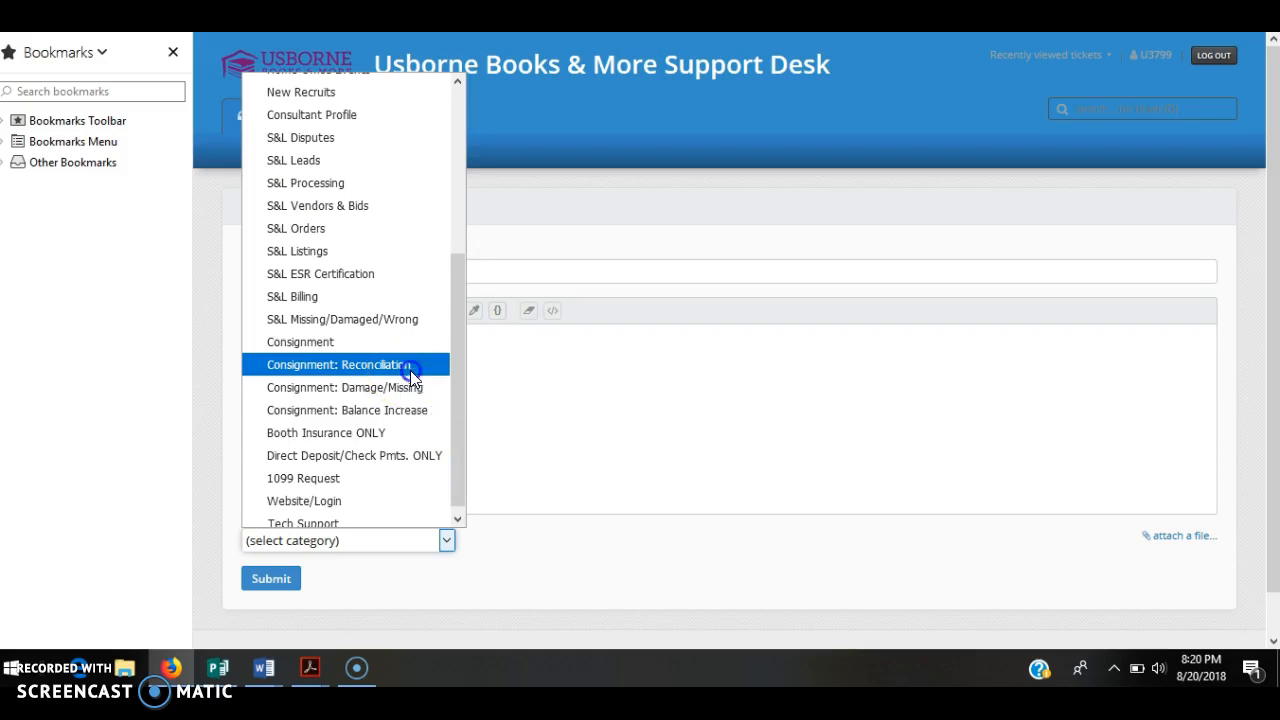
click(403, 363)
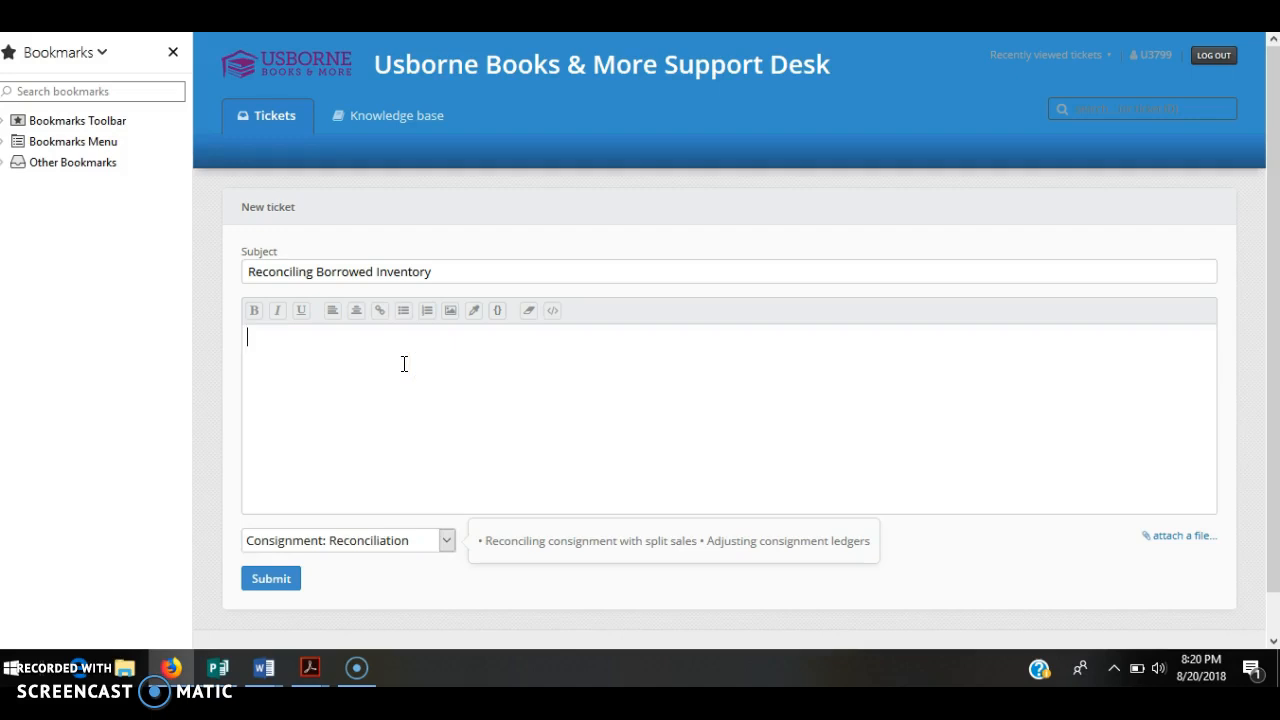
Write a greeting, the order number, and a request to reconcile consignment to another consultant by name and ID.
text(Hello)
text(Order)
text( #)
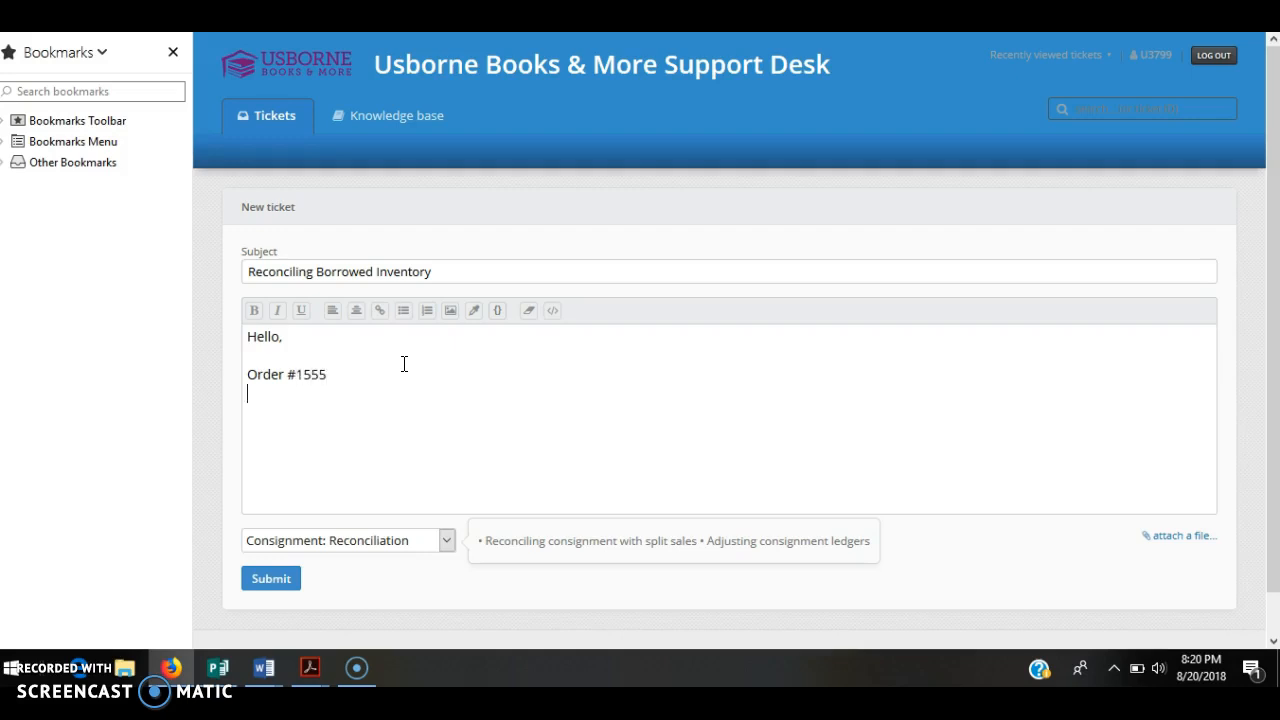
text(Please reconcil)
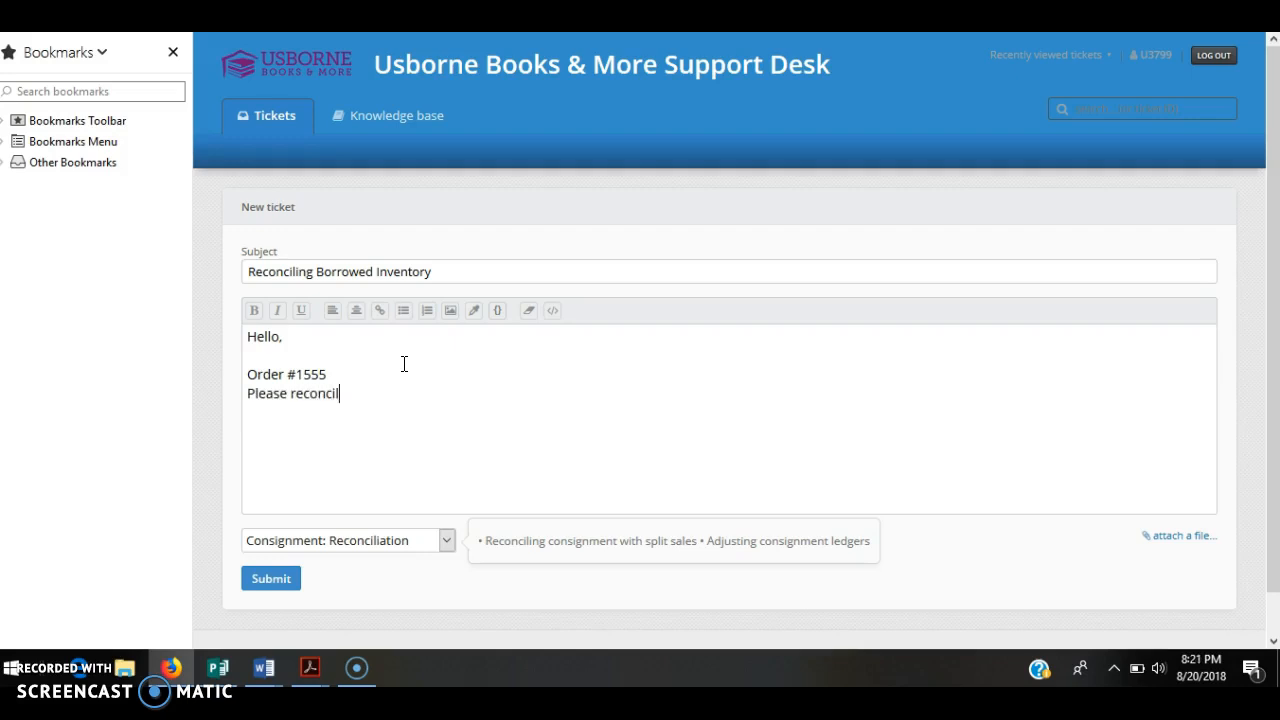
text(e consign)
key(BackSpace)
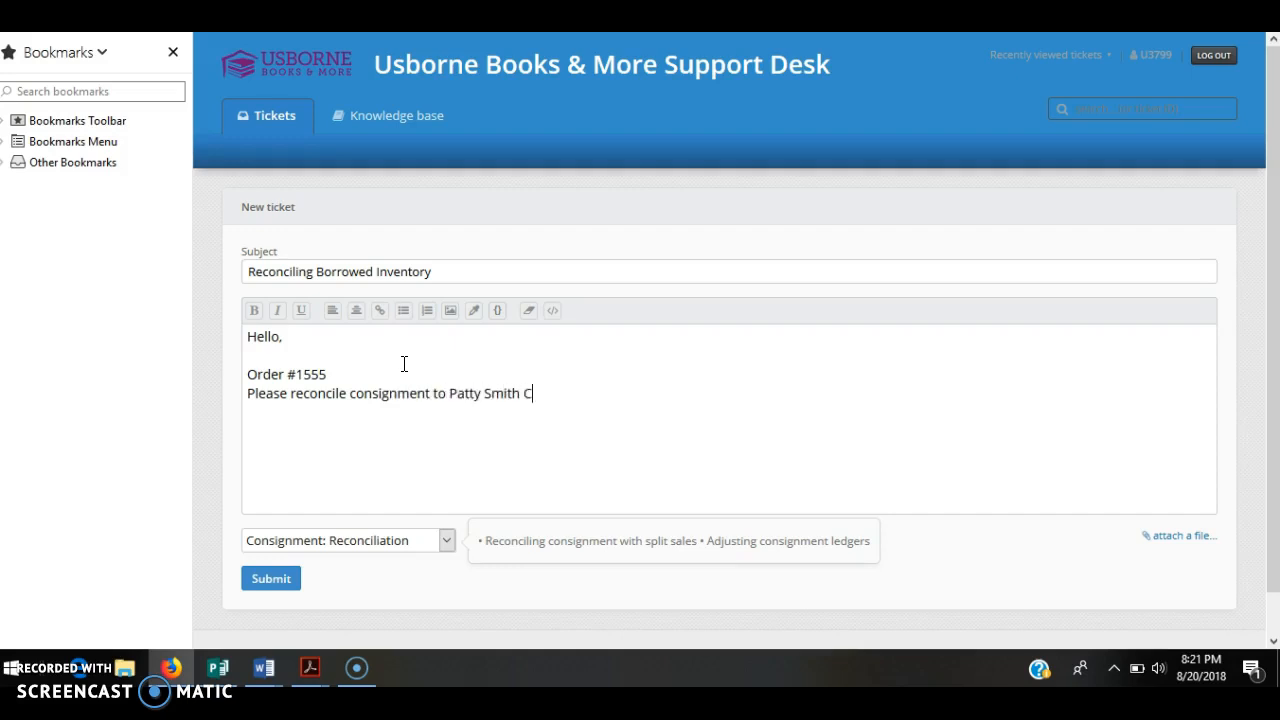
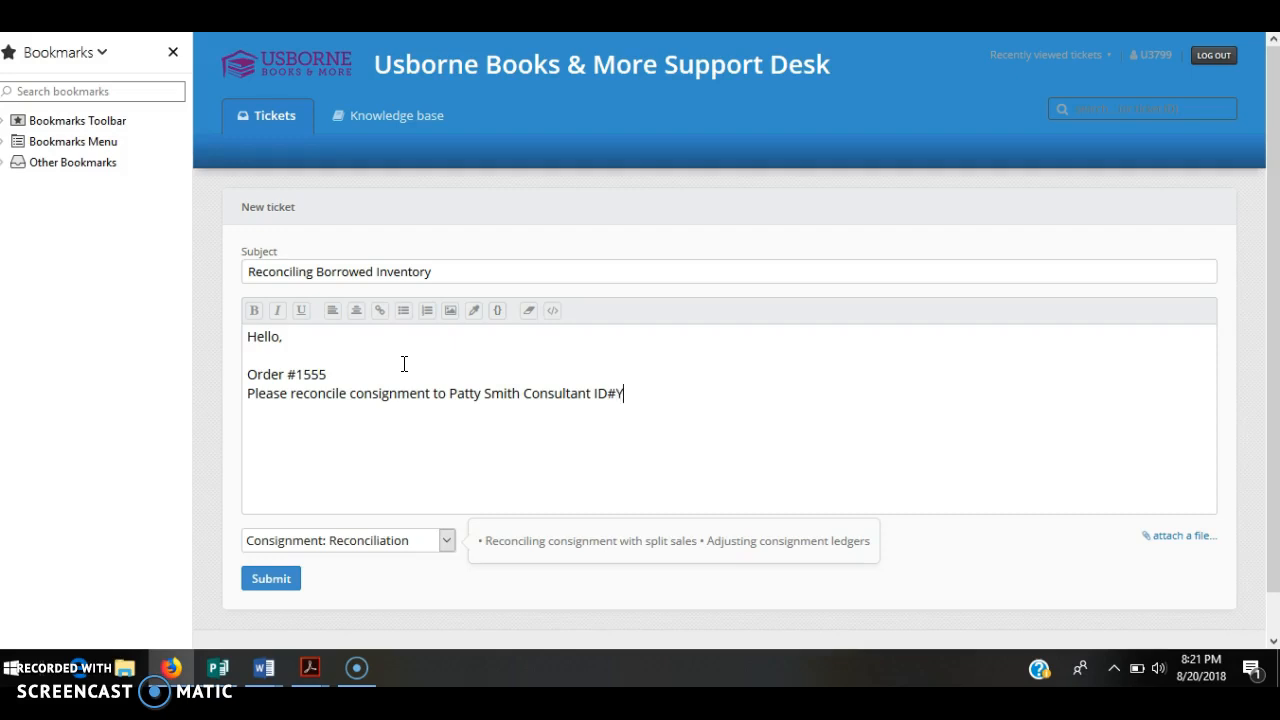
Insert '$300 of' before 'consignment' in the request line.
click(344, 393)
click(349, 396)
text($300 )
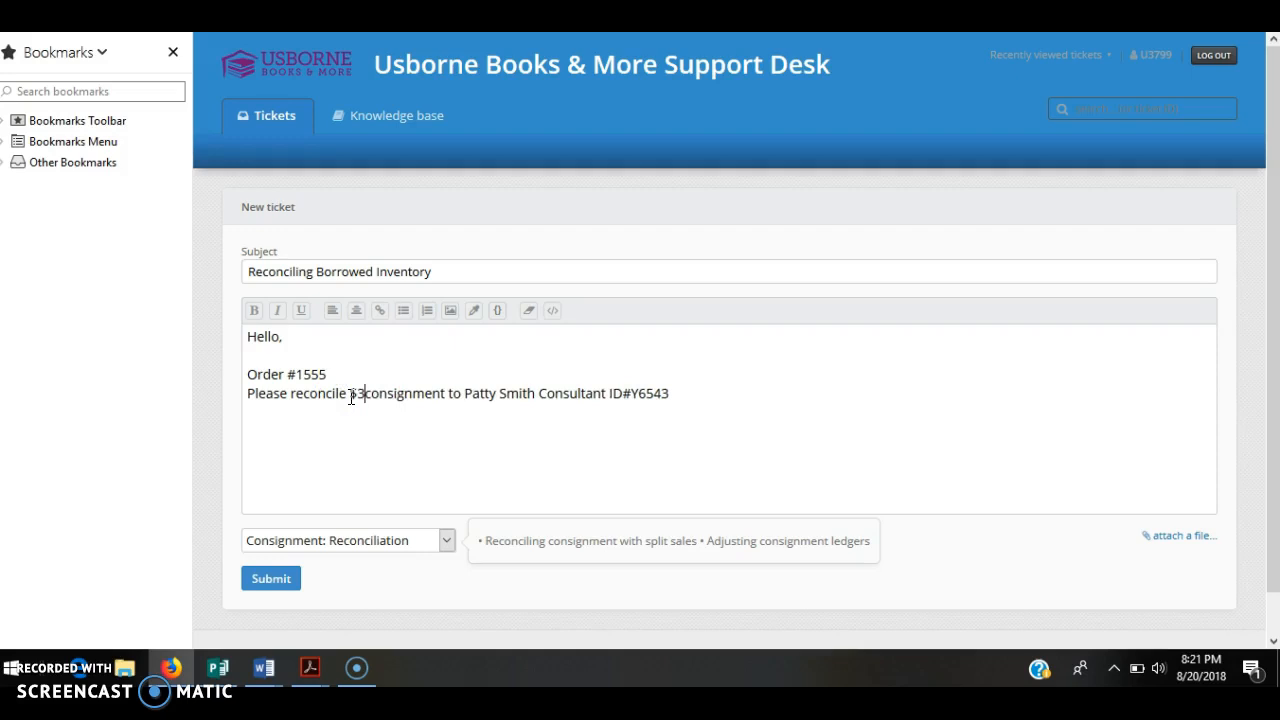
text(of)
Add a new line reading 'and $200 to' below the request.
click(757, 392)
key(Return)
text(and $)
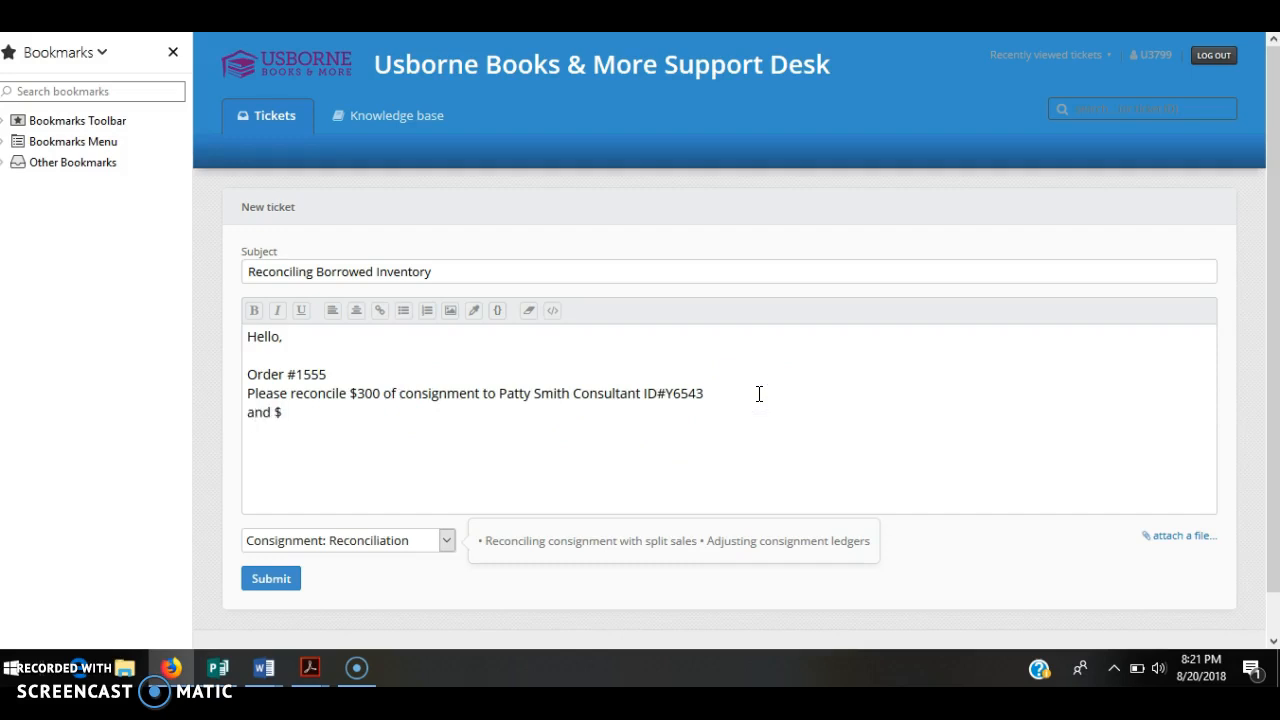
text(300)
key(BackSpace)
key(BackSpace)
key(BackSpace)
text(200 to)
Delete the trailing 'to' from the ticket text.
key(BackSpace)
key(BackSpace)
key(BackSpace)
key(BackSpace)
key(BackSpace)
key(BackSpace)
key(BackSpace)
key(BackSpace)
key(BackSpace)
key(BackSpace)
key(BackSpace)
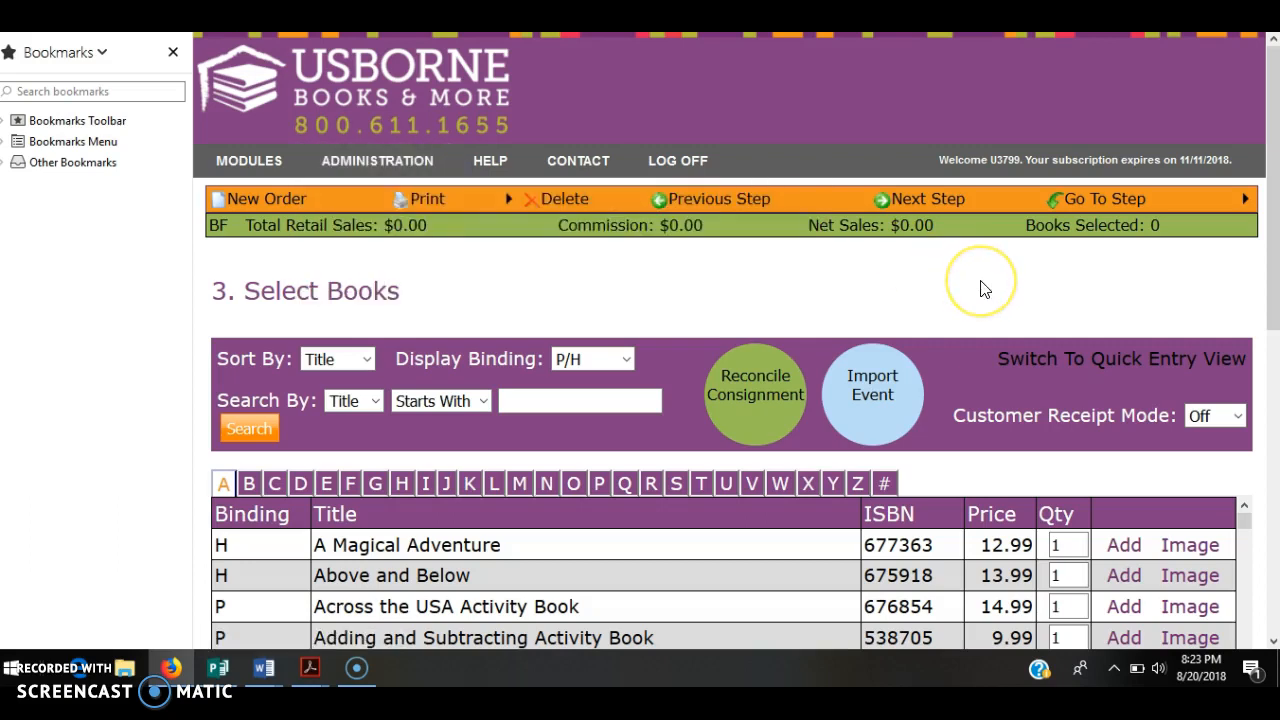
Add a consignment reconciliation with a Retail Amount of 300 to the order.
click(753, 413)
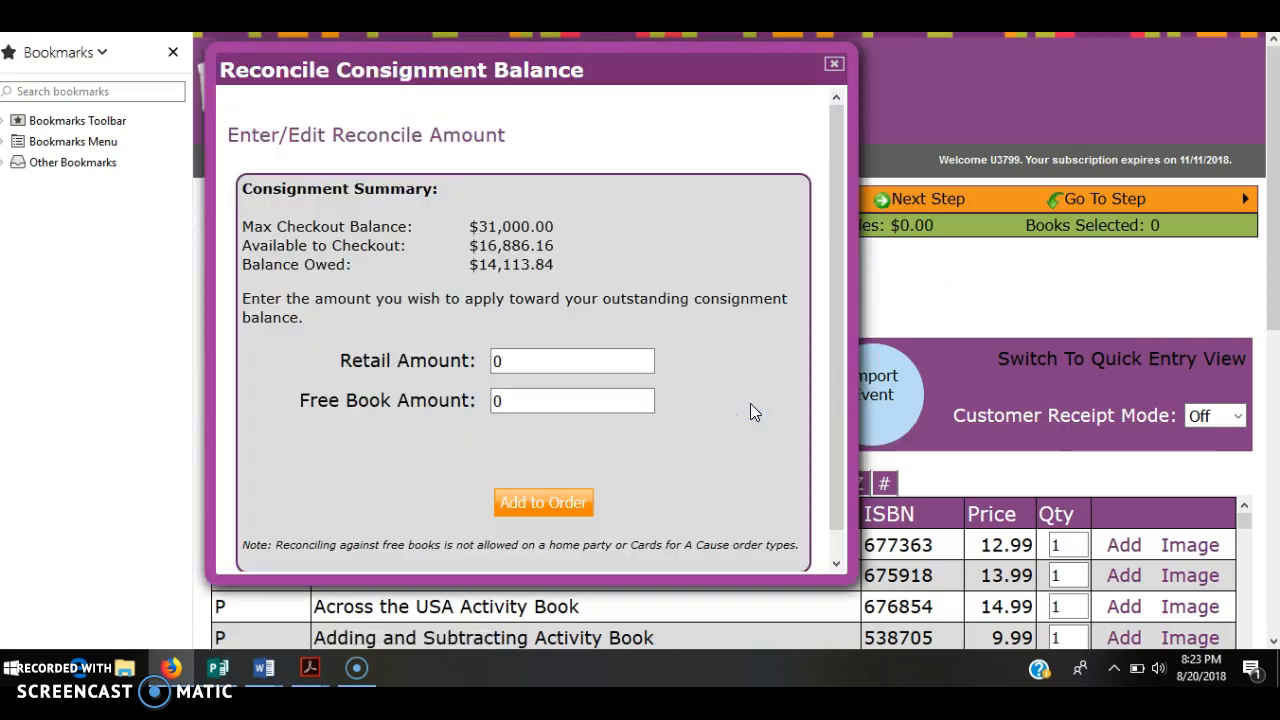
drag(538, 358, 398, 346)
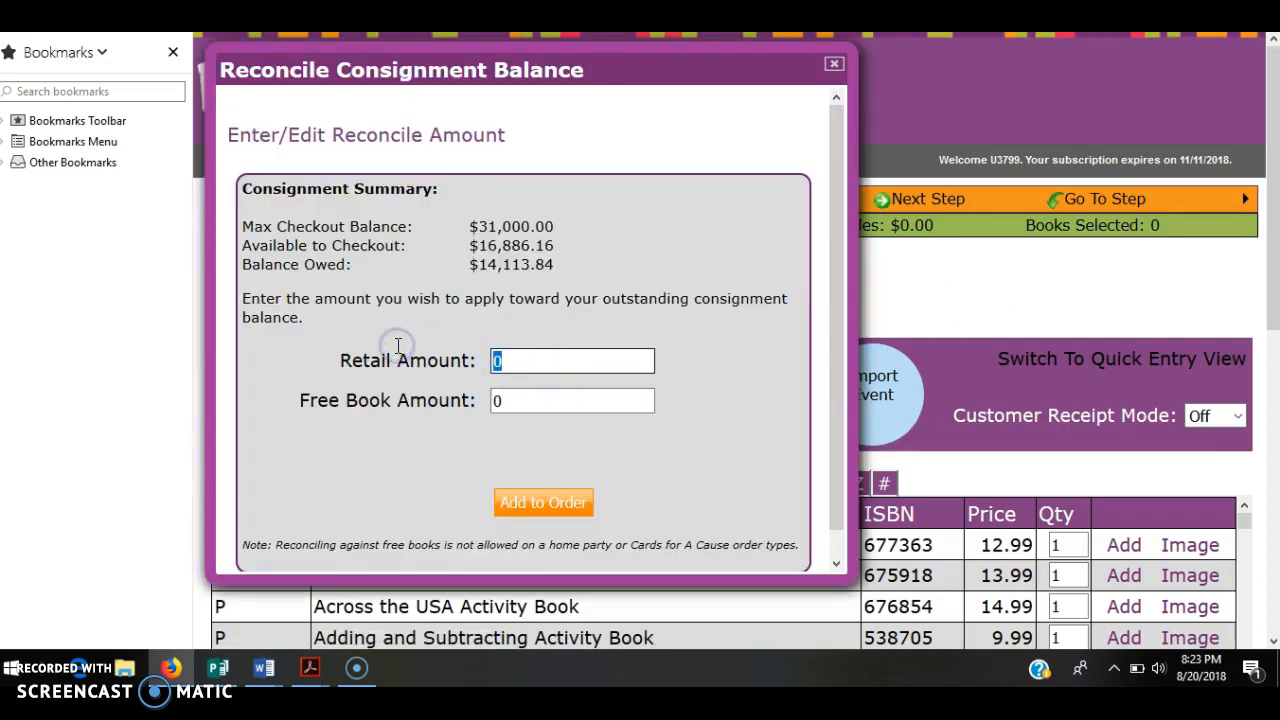
text(300)
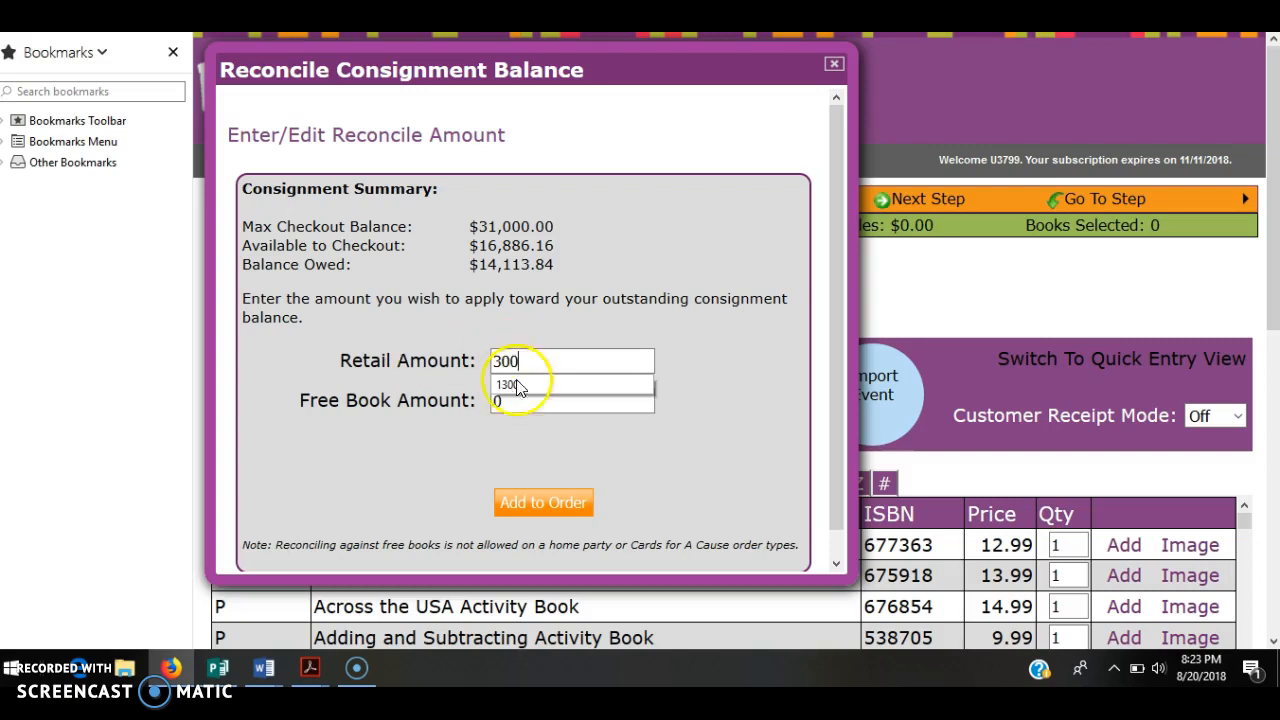
click(537, 431)
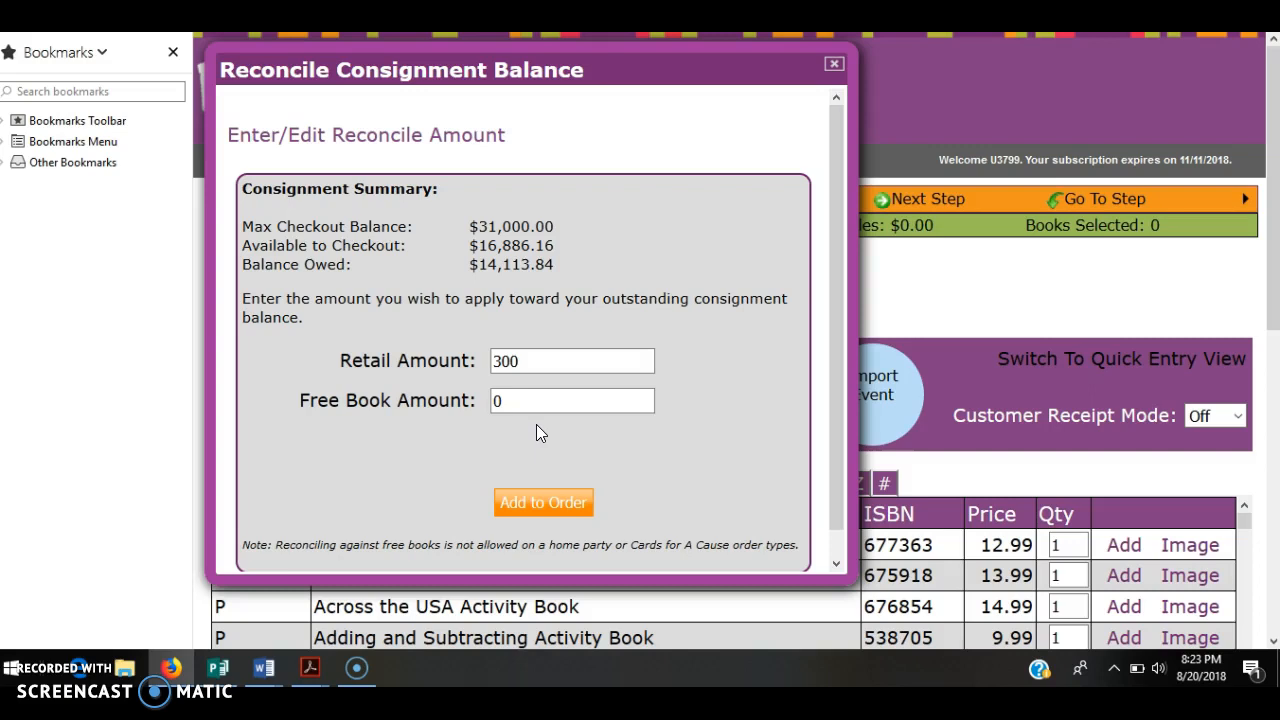
click(537, 508)
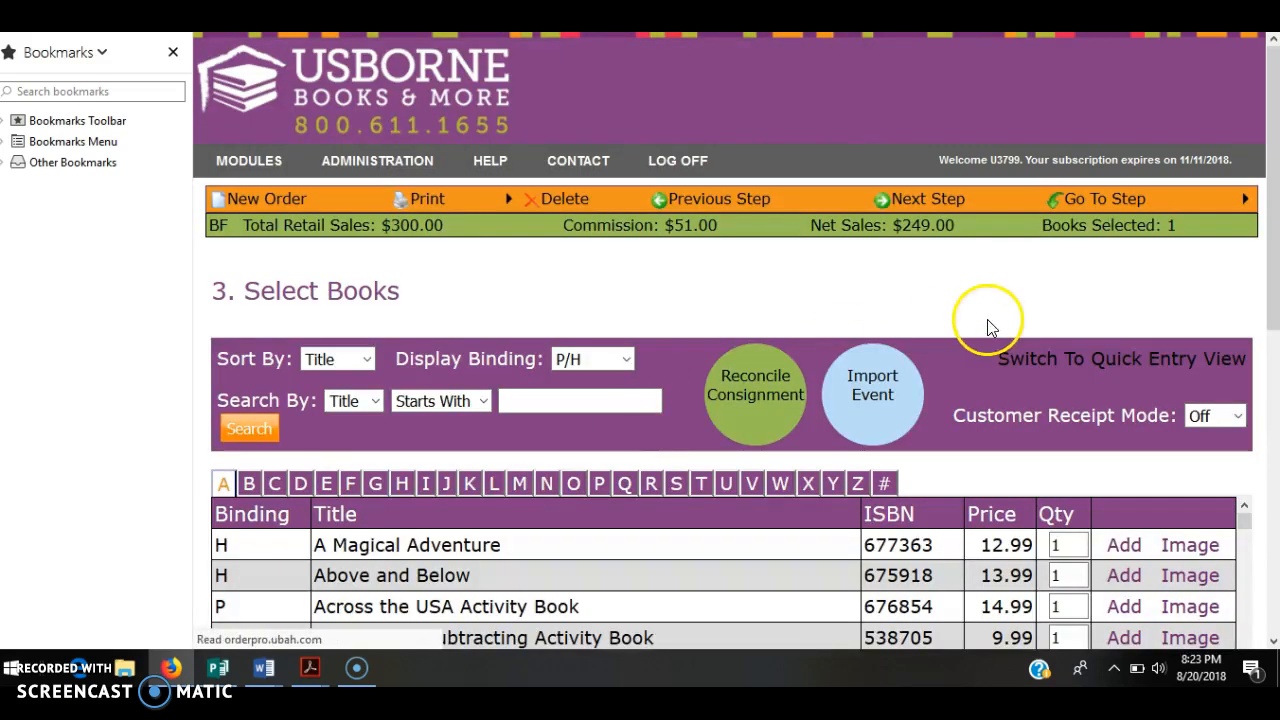
click(946, 202)
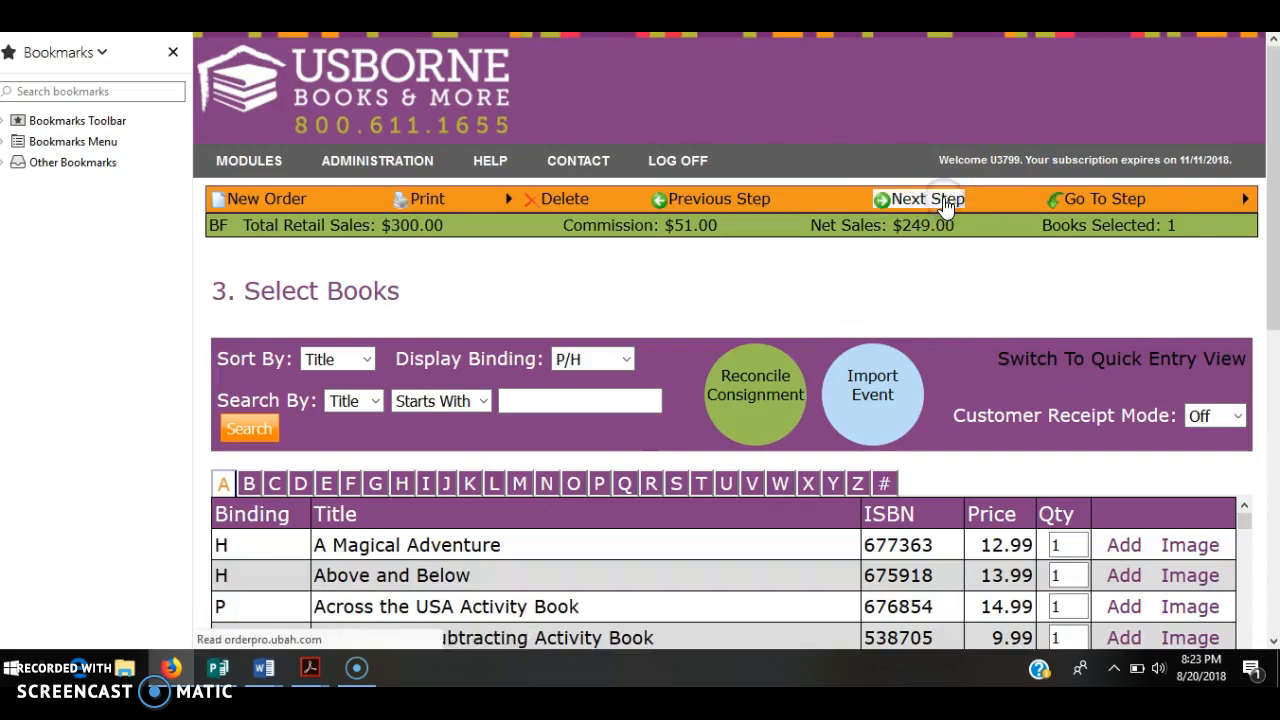
click(946, 202)
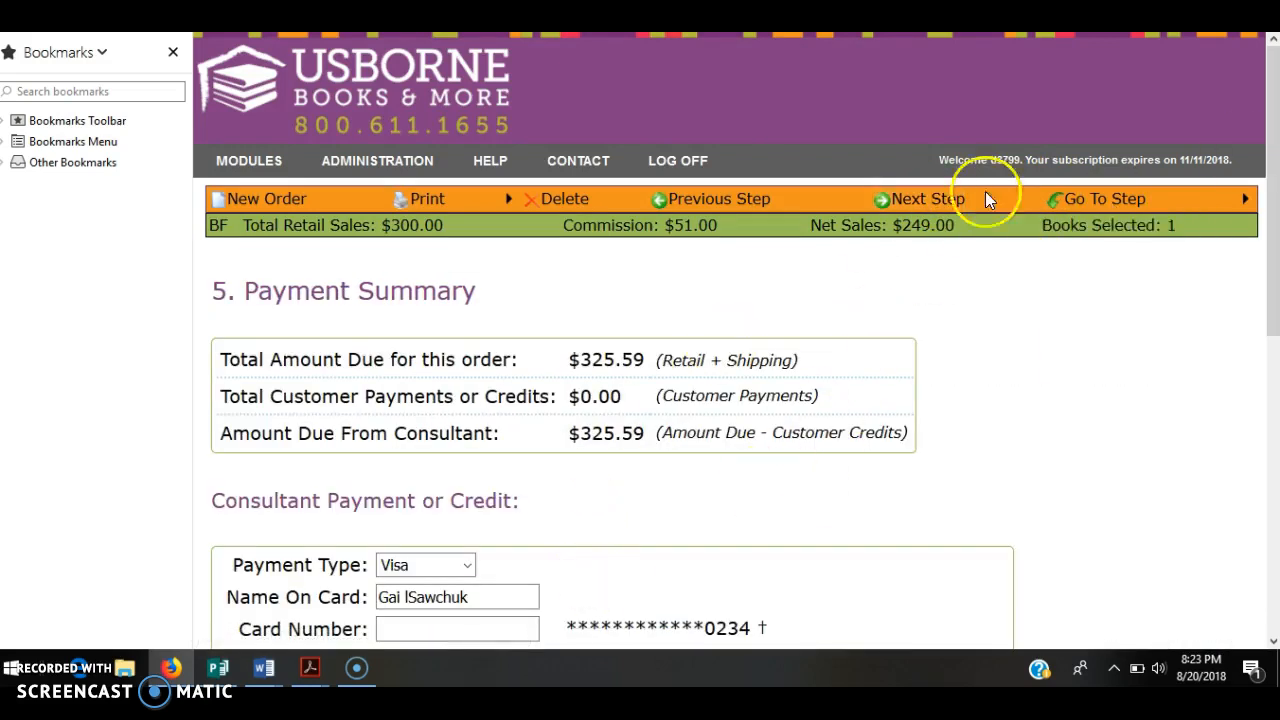
click(920, 207)
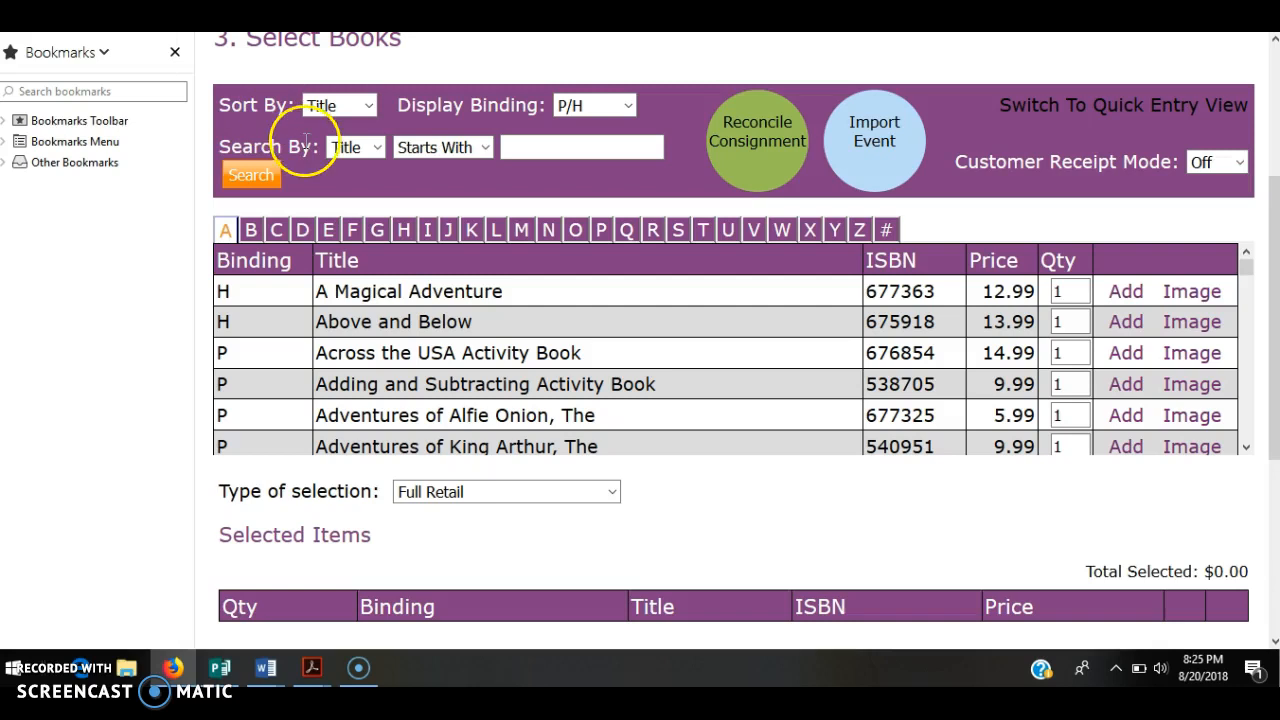
Add 30 copies of Adding and Subtracting Activity Book, bringing Total Selected to $299.70.
drag(1074, 384, 1018, 385)
text(30)
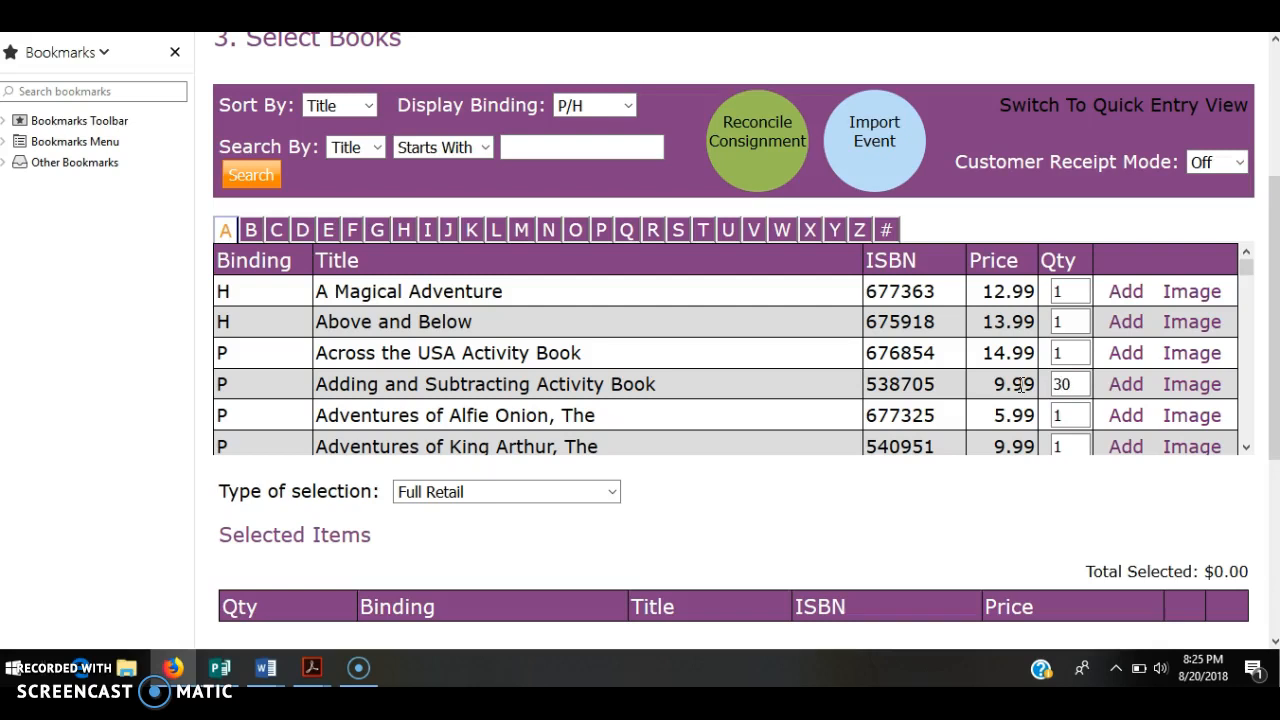
click(1128, 384)
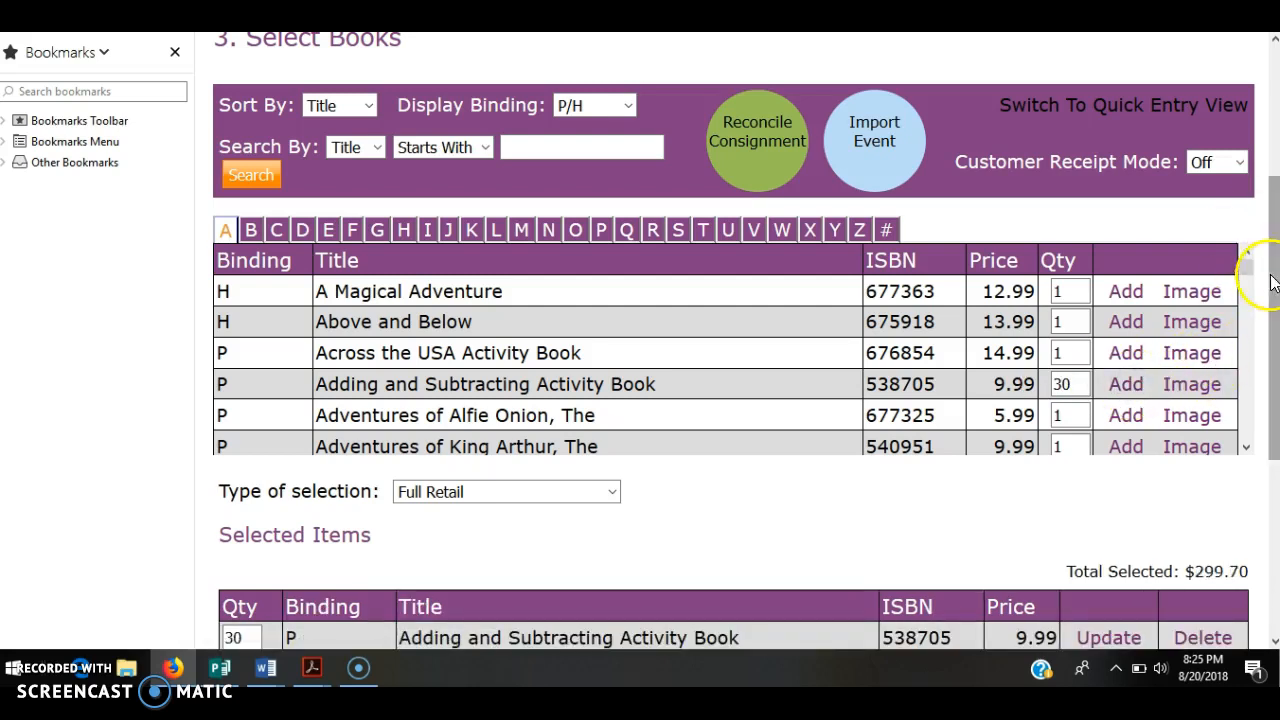
scroll(1255, 280, down, 3)
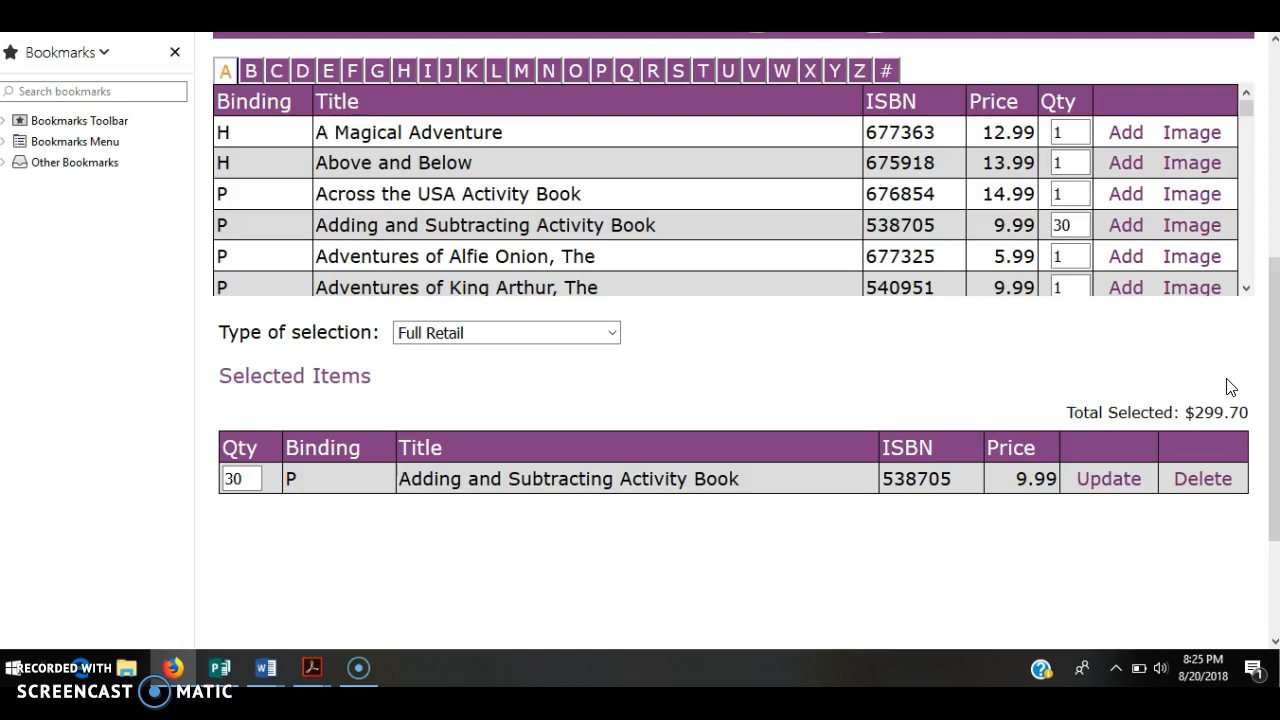
click(1135, 478)
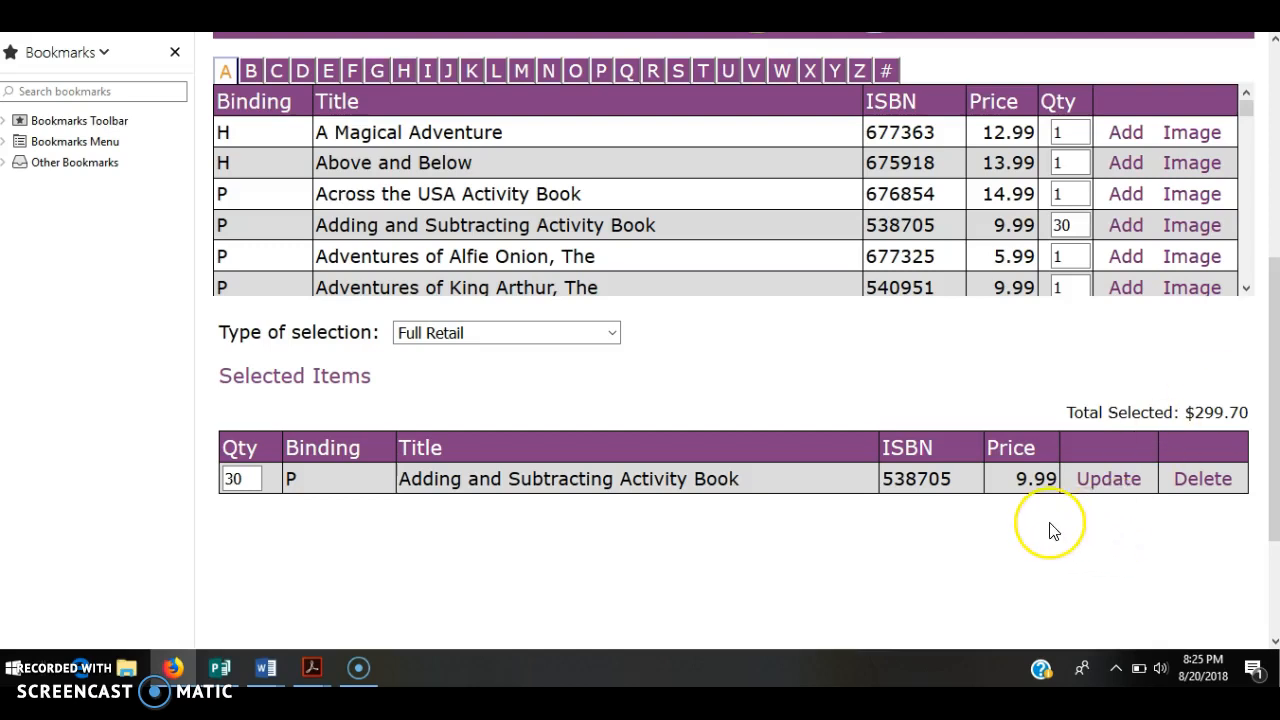